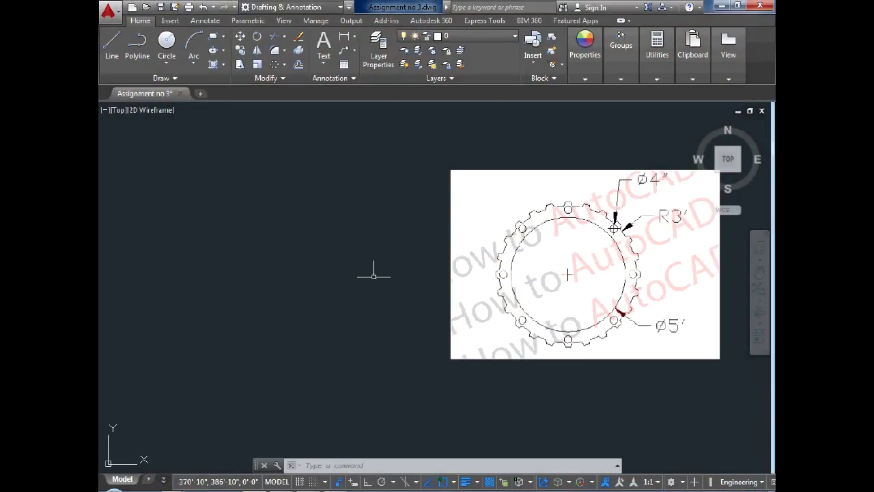
Step: Draw a circle 5' in diameter at a picked centre point
scroll(361, 246, up, 2)
scroll(362, 263, down, 2)
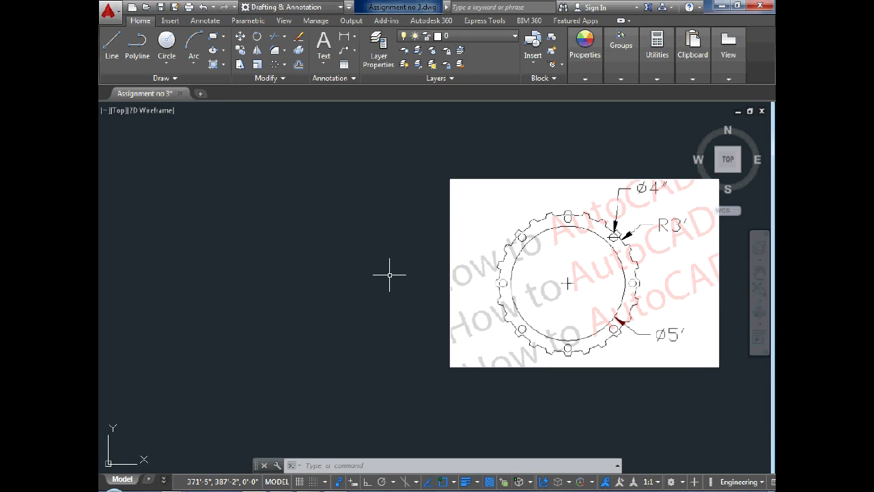
click(167, 42)
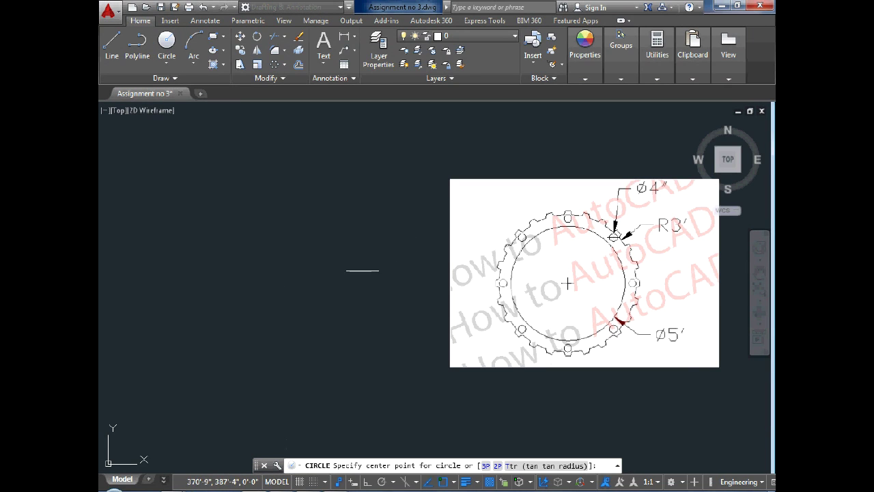
click(243, 274)
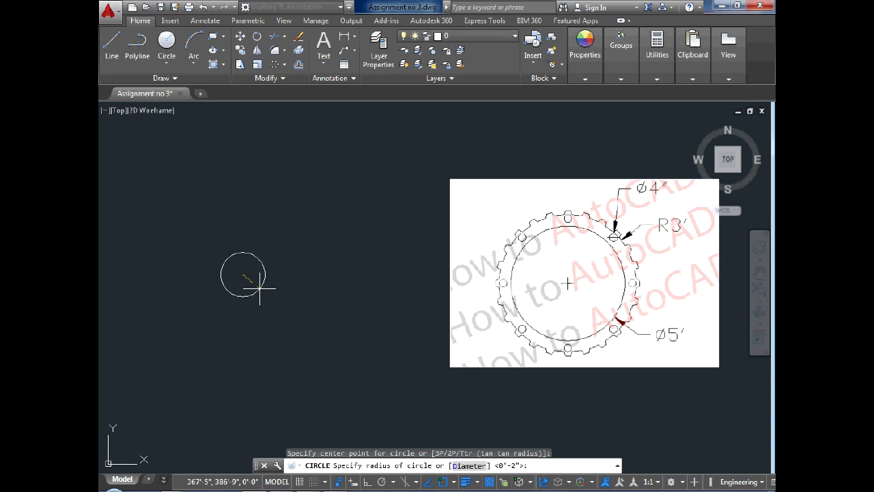
text(d)
key(Return)
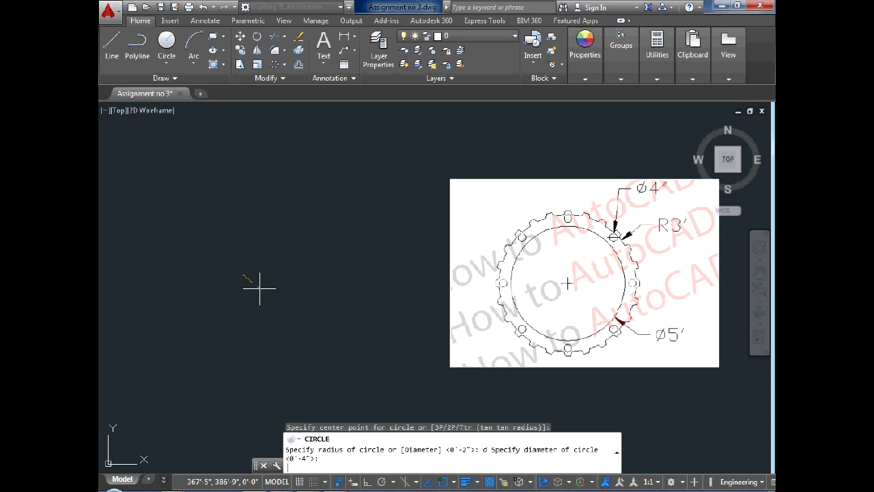
text(5')
key(Return)
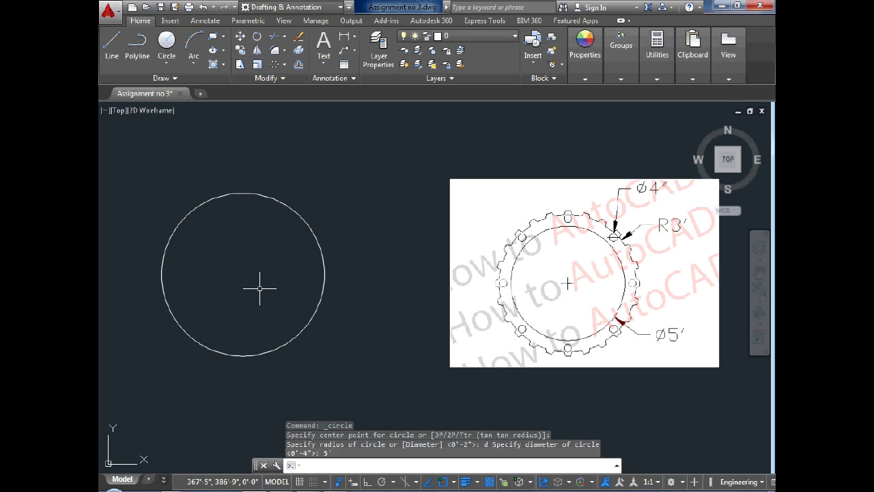
Step: Add a concentric outer circle with a 3' radius at the same centre
key(Return)
click(243, 275)
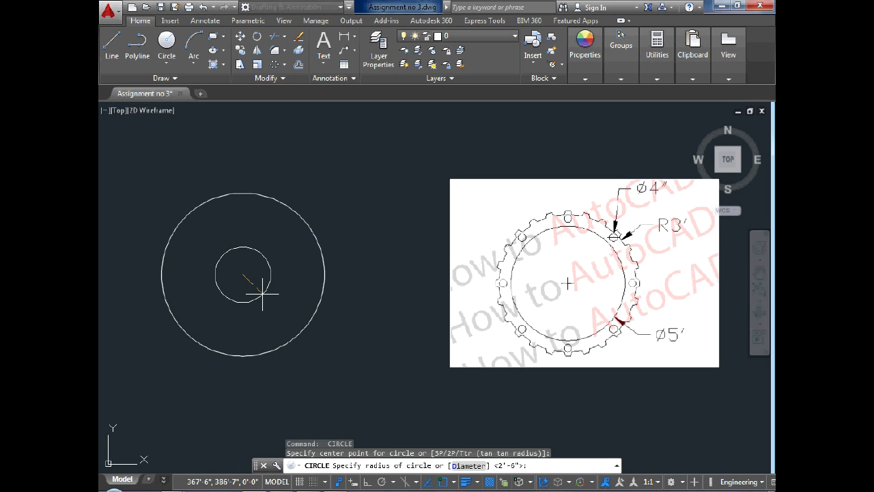
text(3')
key(Return)
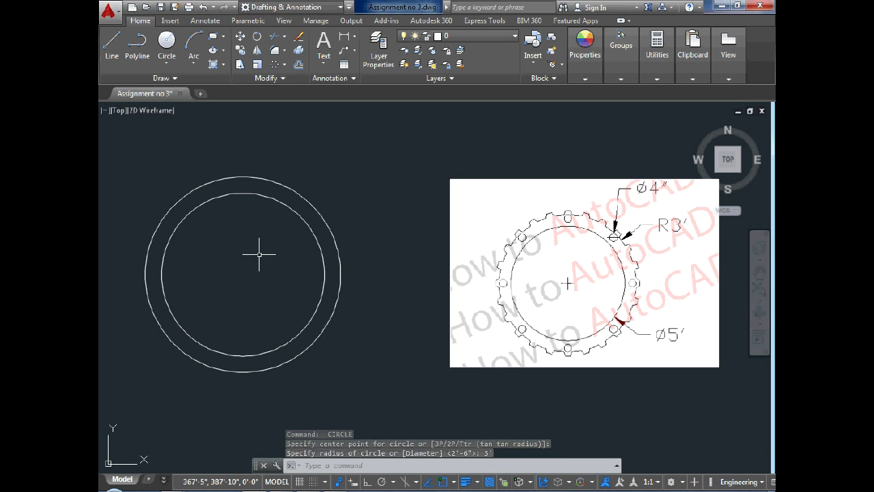
key(Escape)
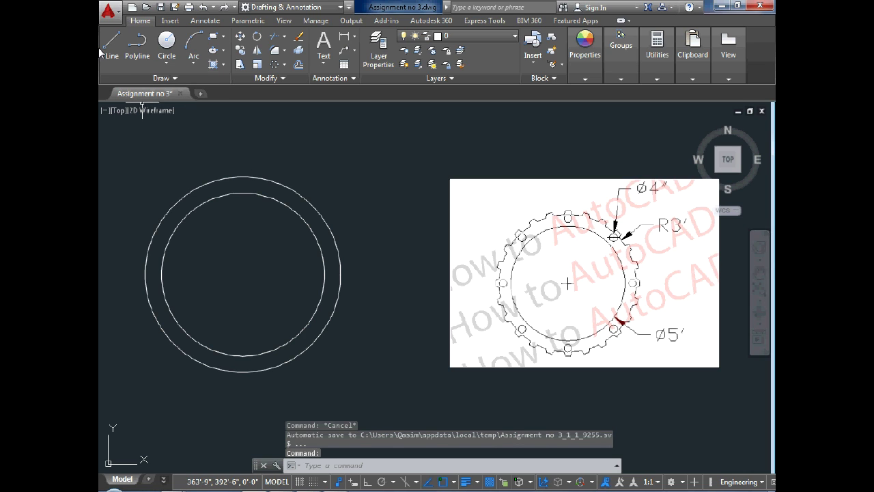
Step: Draw two short trial lines rising from the top of the outer circle
click(112, 42)
click(270, 179)
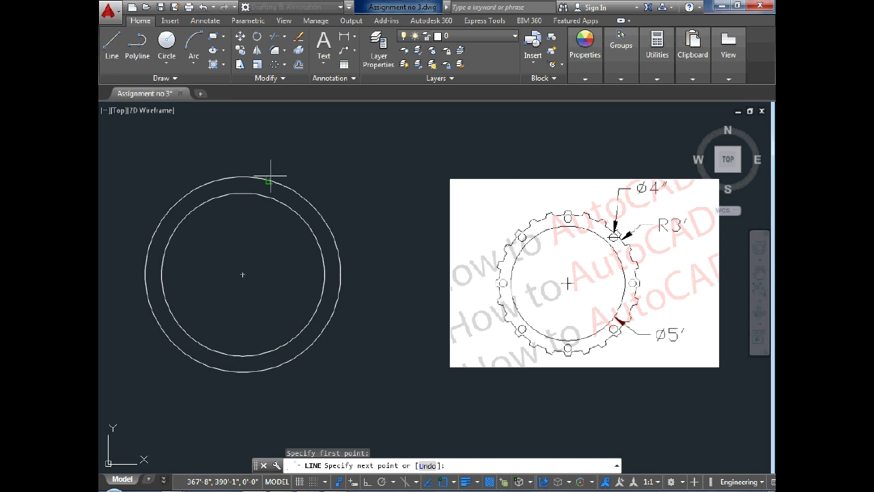
scroll(271, 174, up, 2)
scroll(272, 174, up, 2)
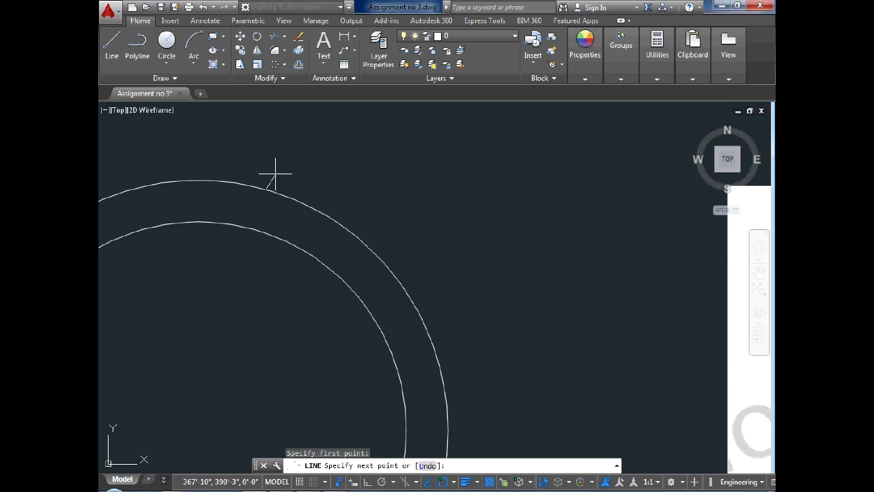
click(275, 174)
key(Return)
key(Return)
click(253, 185)
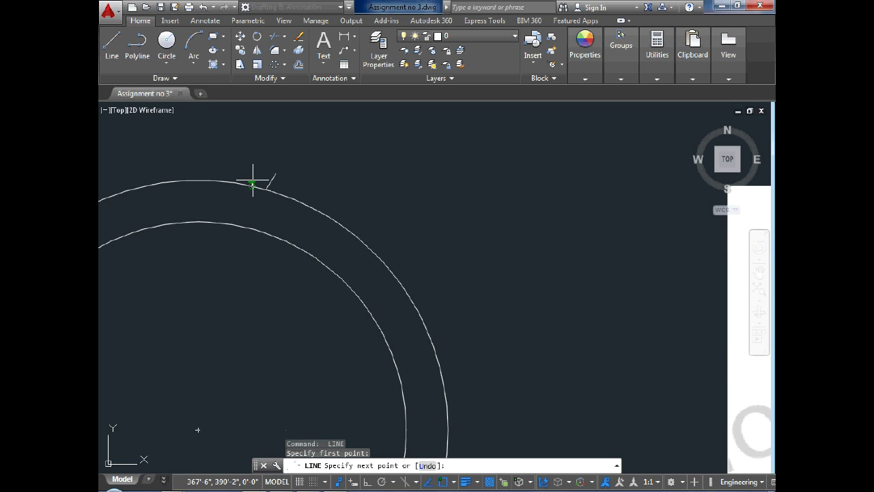
click(250, 169)
key(Escape)
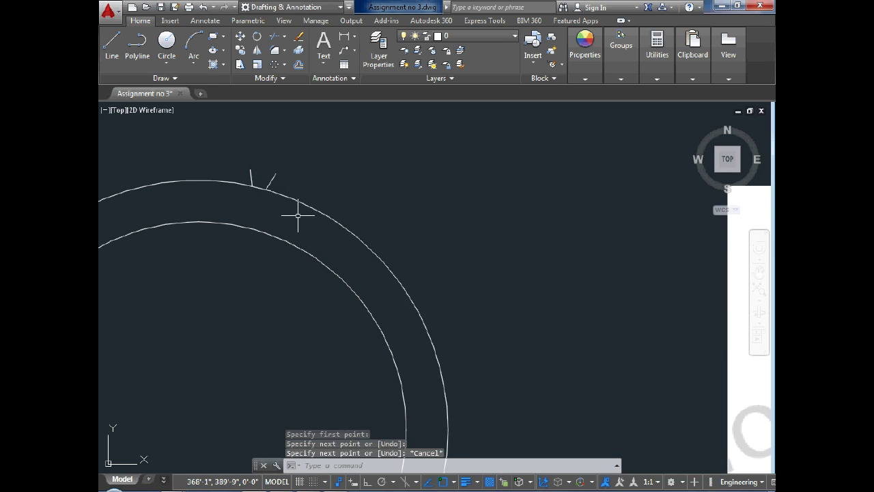
Step: Erase the trial lines with a crossing window
scroll(291, 215, down, 3)
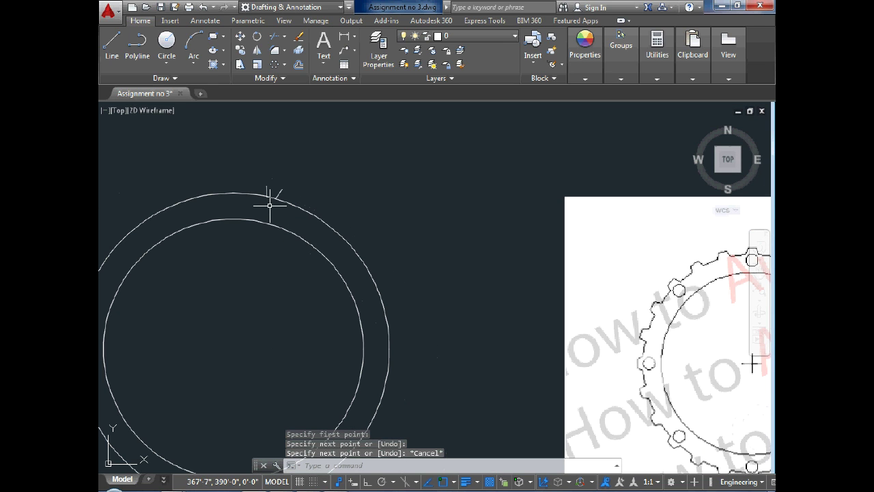
scroll(273, 191, up, 2)
click(287, 192)
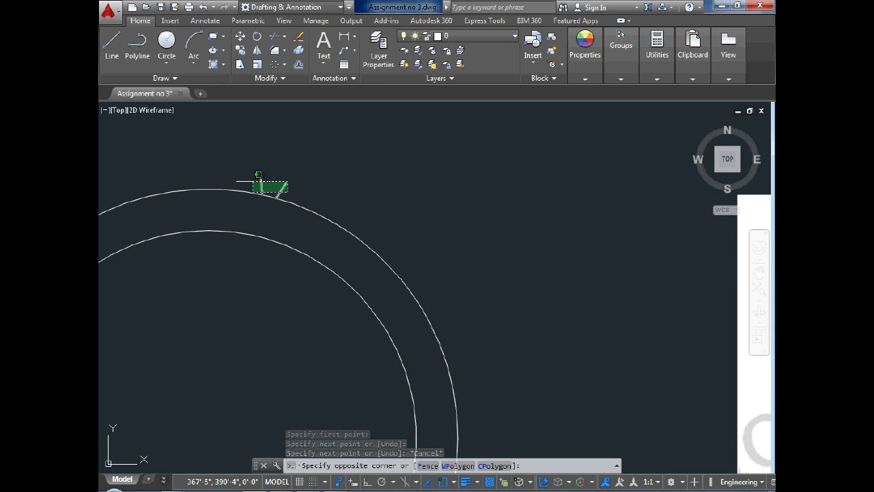
click(253, 182)
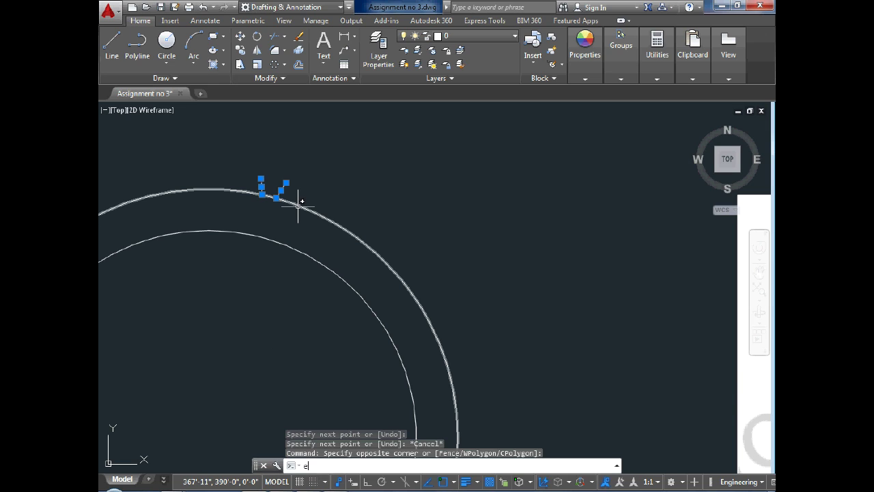
key(Delete)
Step: Redraw a short slanted line and a short vertical line off the outer arc
click(111, 43)
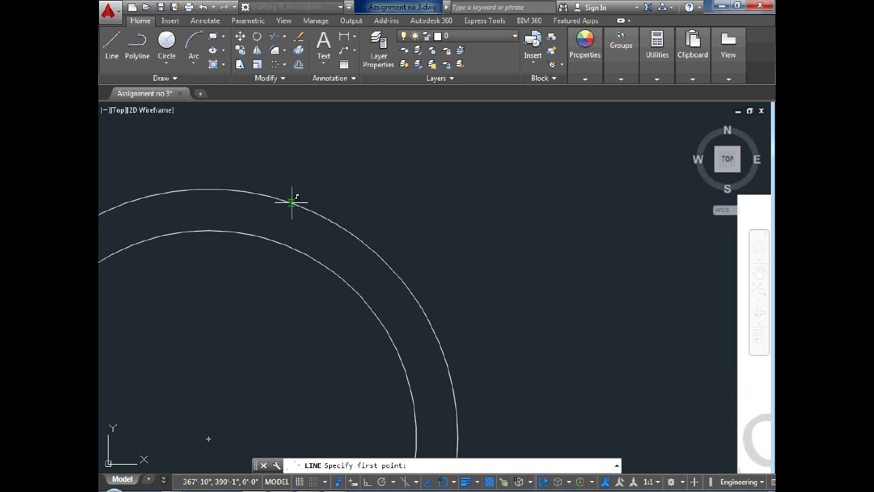
click(292, 200)
click(299, 190)
key(Return)
key(Return)
click(281, 198)
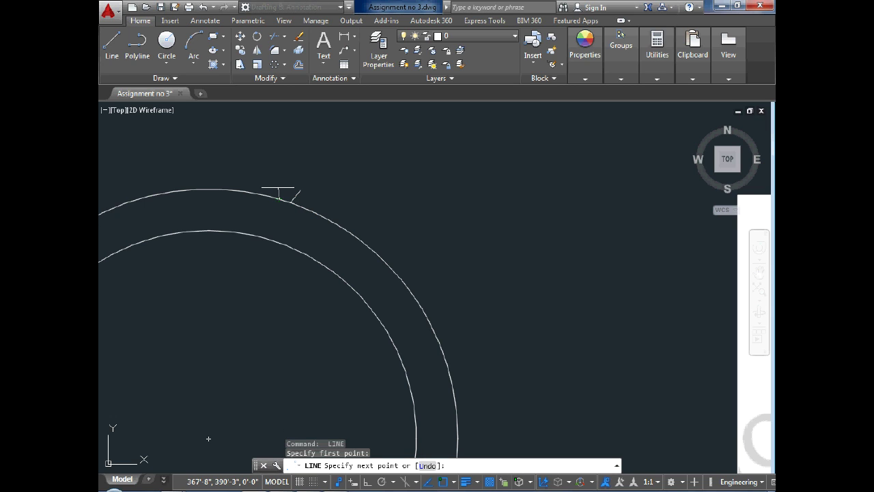
click(278, 184)
key(Escape)
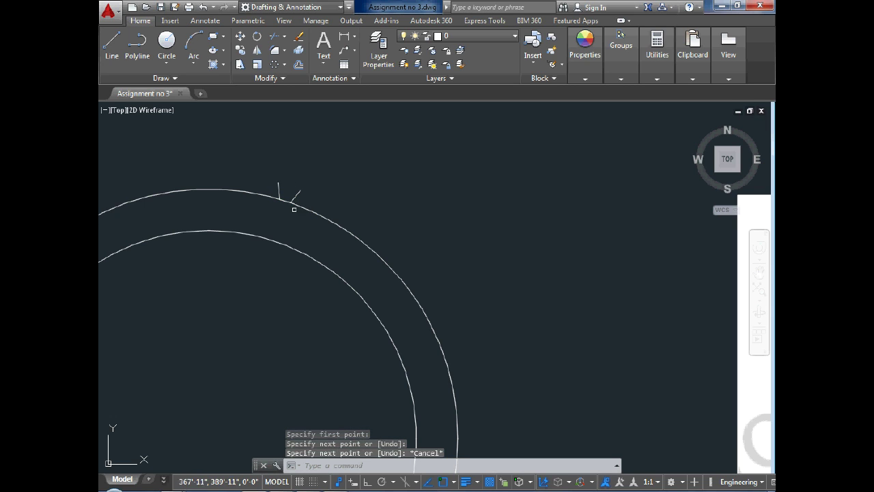
key(Return)
click(297, 186)
Step: Close the tooth with a top edge line between the two short lines
click(280, 182)
key(Escape)
scroll(344, 246, down, 2)
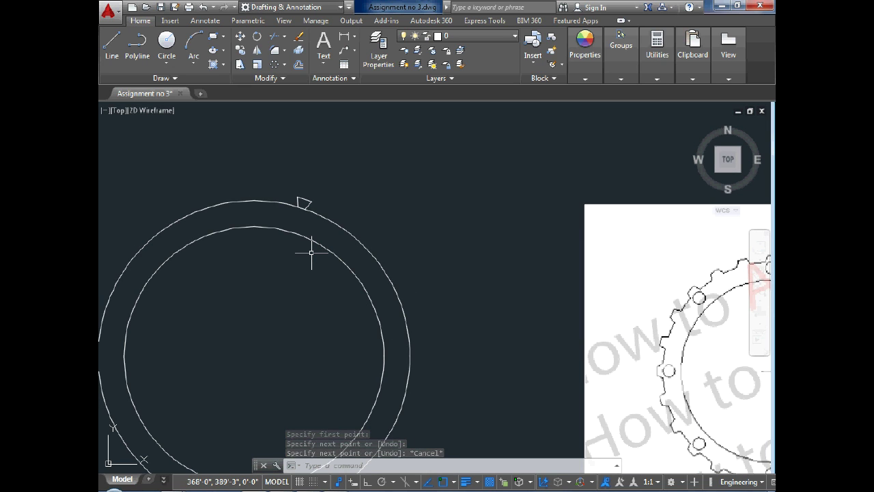
scroll(304, 200, up, 4)
Step: Erase the leftover triangle lines with E and zoom back out
click(323, 220)
click(273, 188)
text(e)
key(Return)
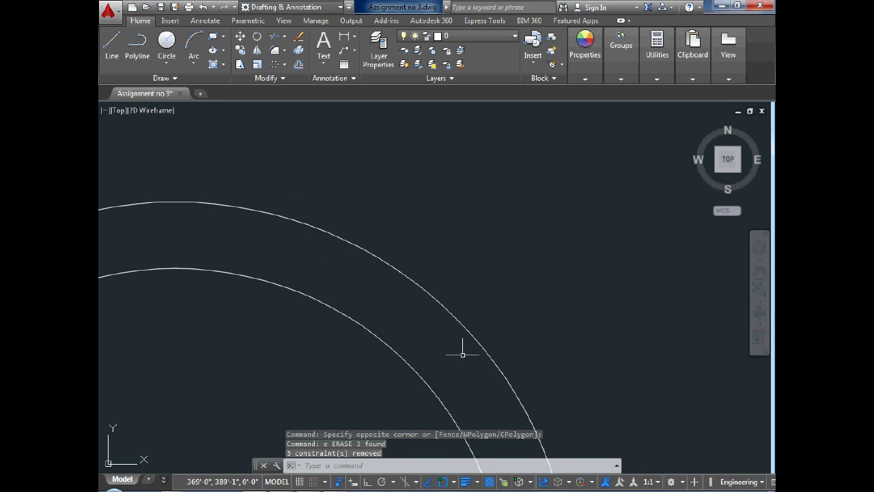
key(Escape)
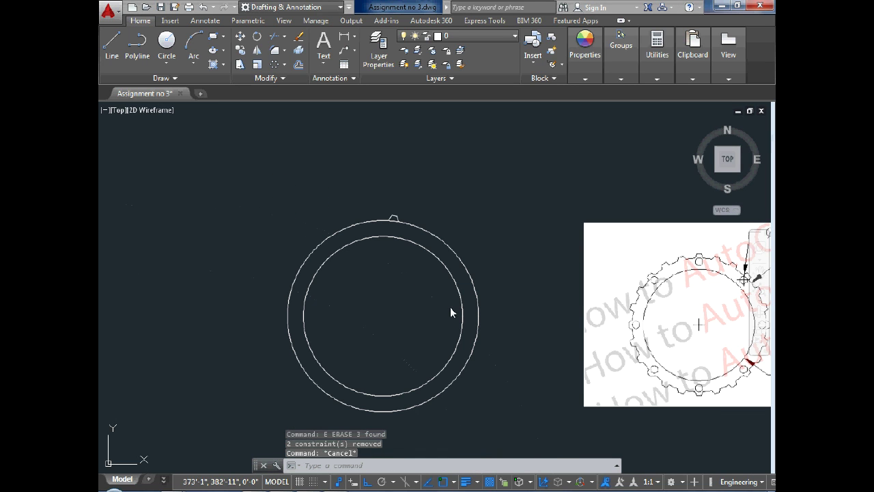
key(Escape)
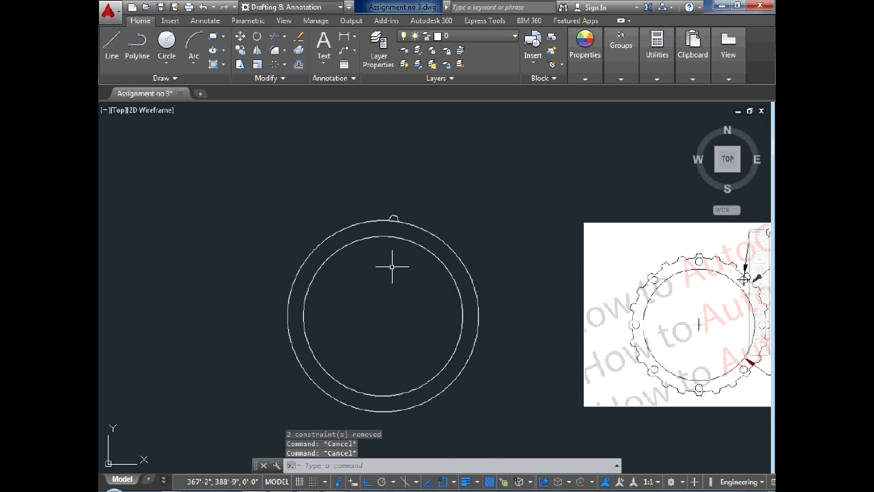
scroll(392, 267, up, 2)
scroll(380, 194, up, 2)
scroll(392, 193, down, 5)
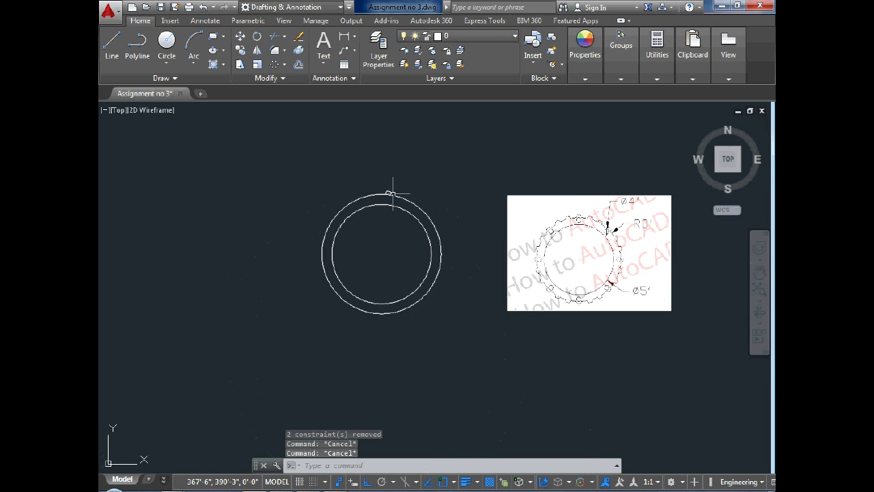
scroll(386, 191, up, 2)
scroll(392, 194, up, 3)
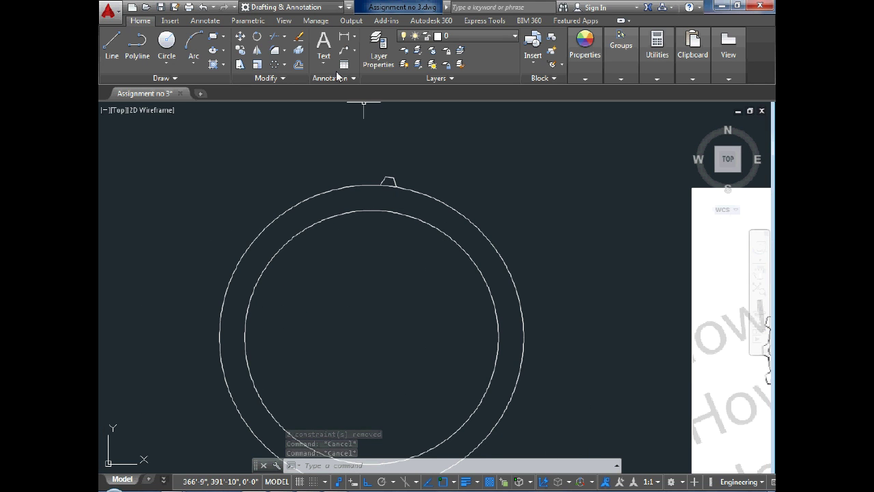
Step: Join the tooth's three lines into a single outline
click(274, 64)
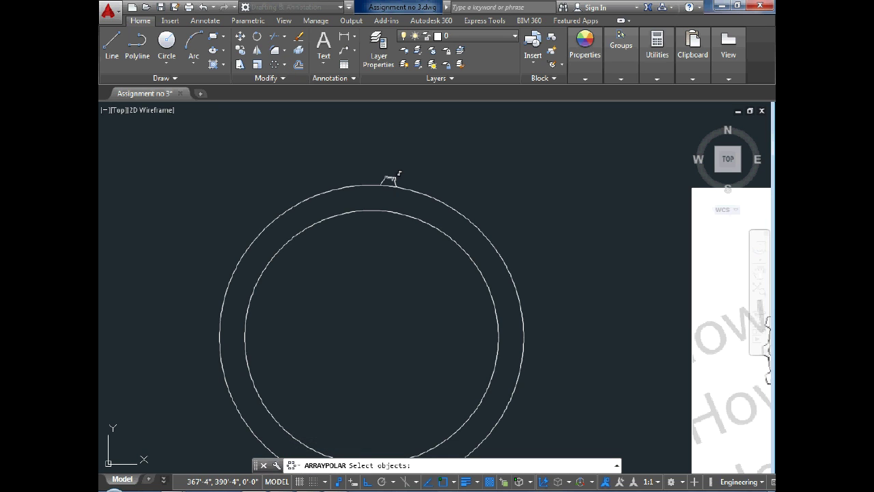
scroll(399, 174, up, 2)
click(415, 174)
click(356, 168)
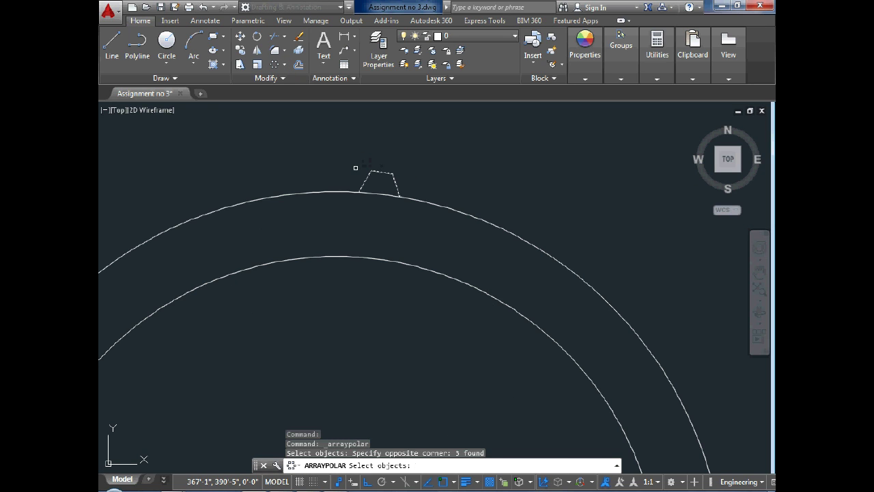
key(Return)
scroll(400, 172, down, 3)
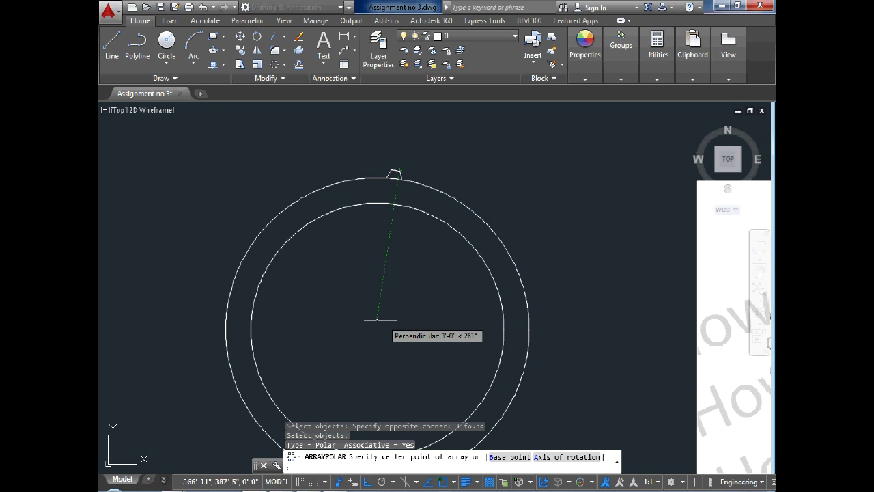
key(Escape)
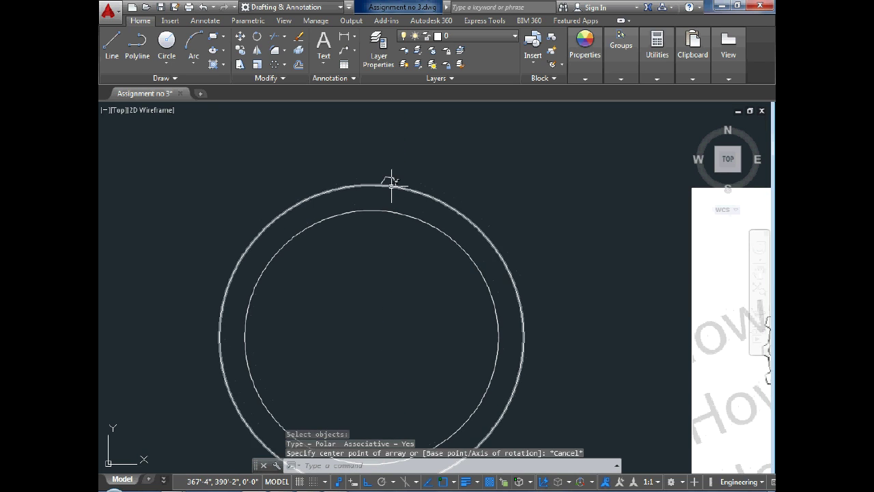
scroll(391, 183, up, 2)
click(400, 184)
click(349, 160)
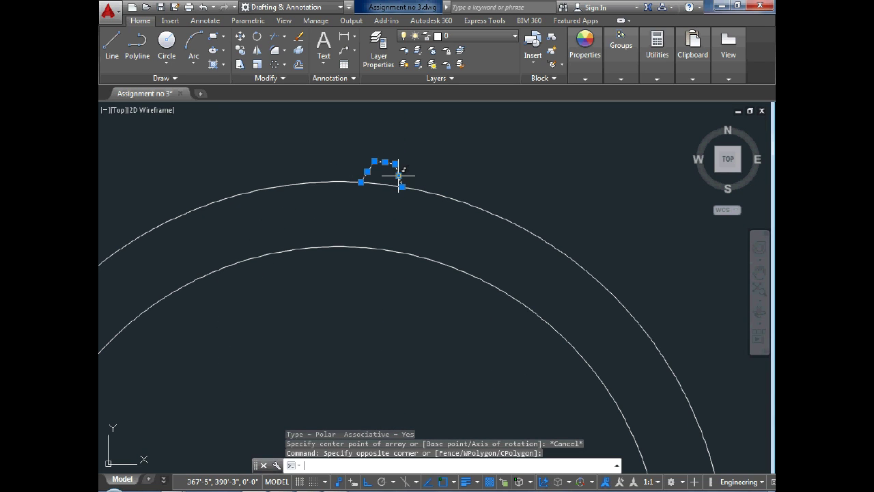
key(j)
key(Return)
Step: Polar-array the tooth into 26 copies around the circle centre
click(274, 64)
click(422, 168)
click(365, 163)
key(Return)
scroll(414, 151, down, 4)
click(385, 317)
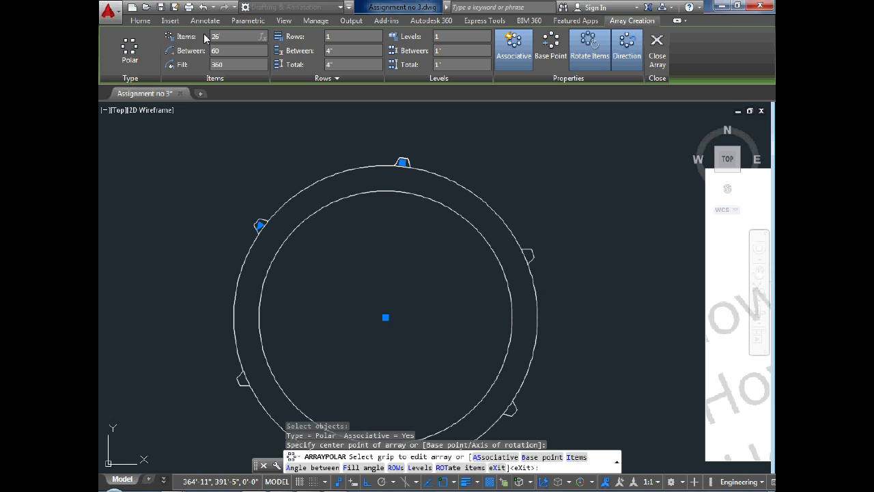
key(Return)
scroll(396, 127, down, 2)
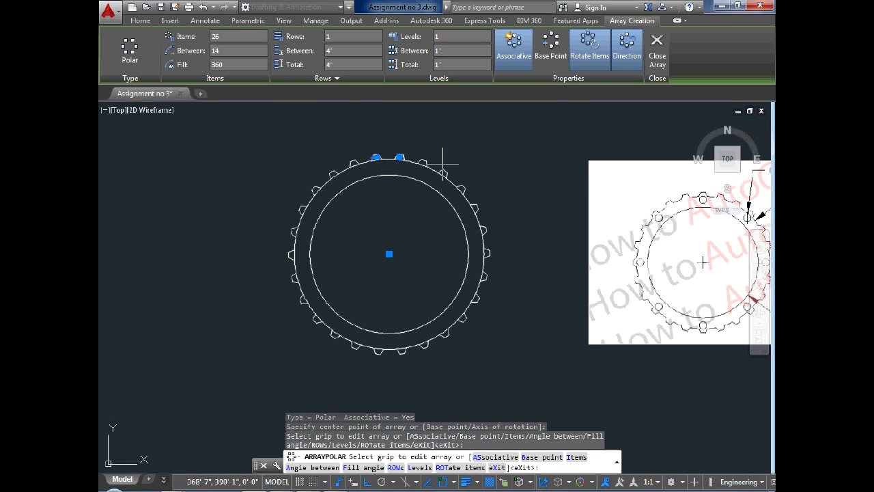
click(657, 48)
Step: Trim the outer-circle arcs under the upper-left and lower-left teeth with TR
text(tr)
key(Return)
click(403, 156)
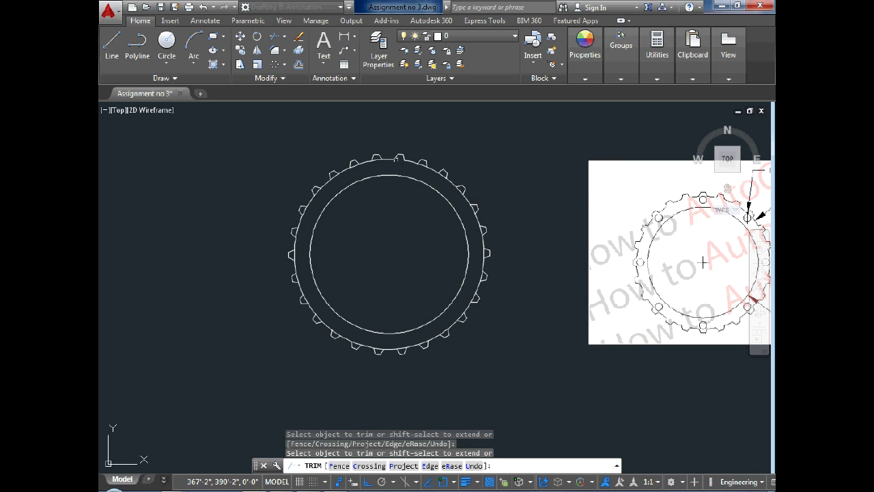
click(348, 165)
click(335, 175)
click(319, 190)
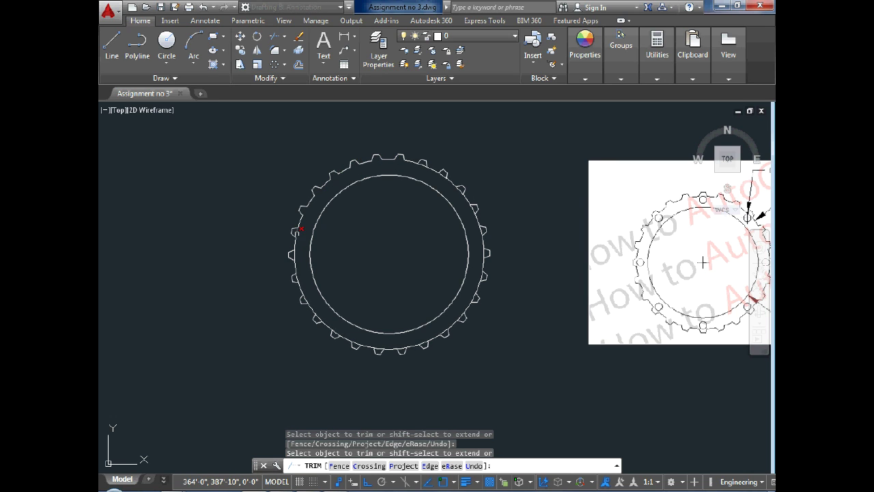
click(300, 253)
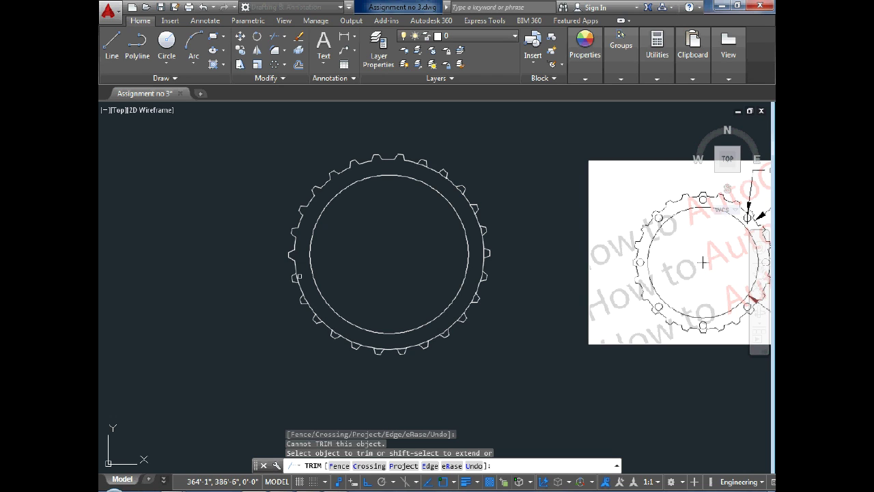
click(298, 276)
click(308, 297)
click(307, 301)
click(342, 324)
click(343, 329)
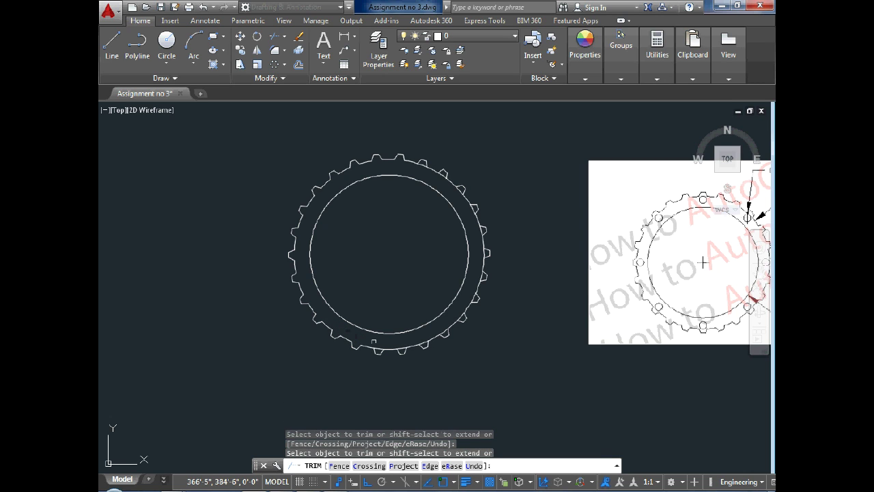
Step: Trim the remaining arcs under the bottom, right and upper-right teeth
click(381, 349)
click(403, 347)
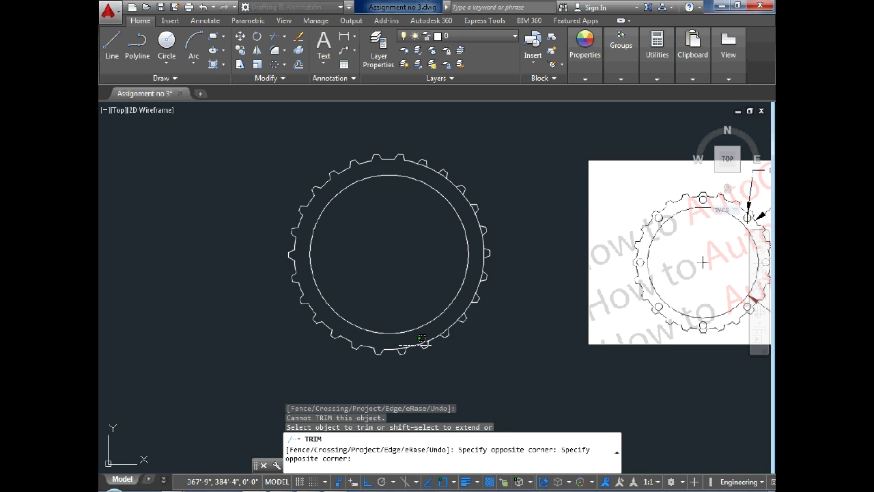
click(407, 339)
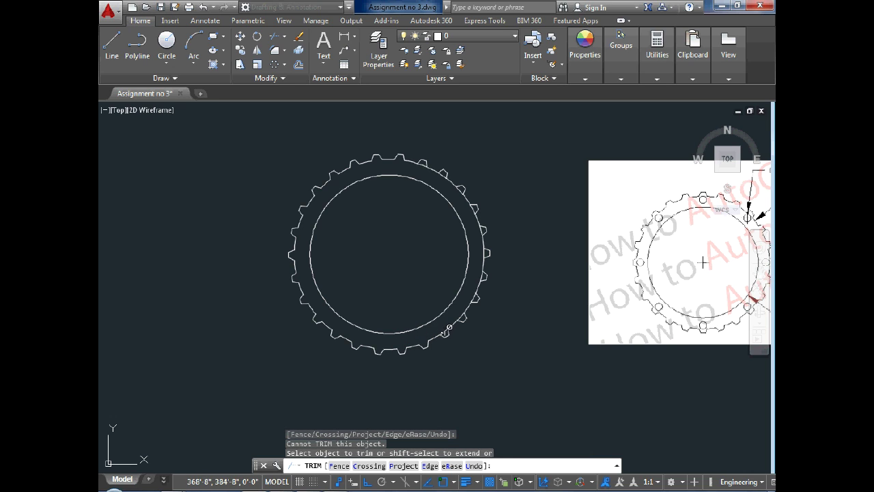
click(446, 329)
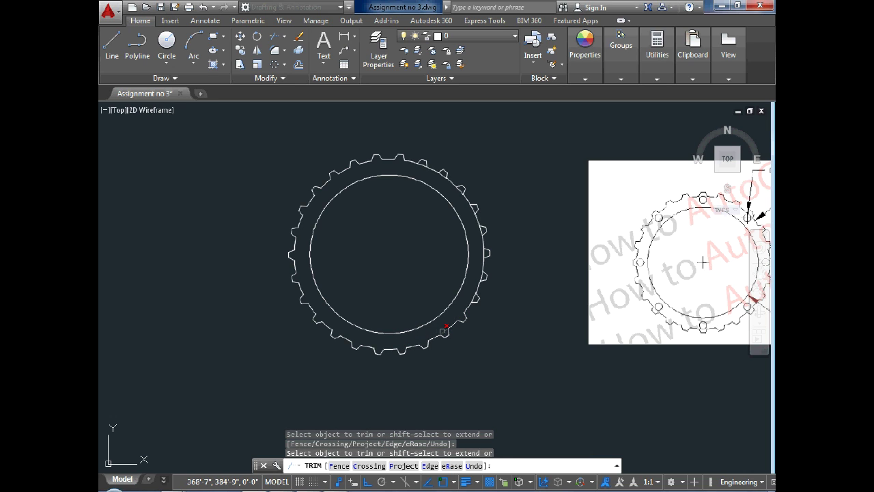
click(445, 332)
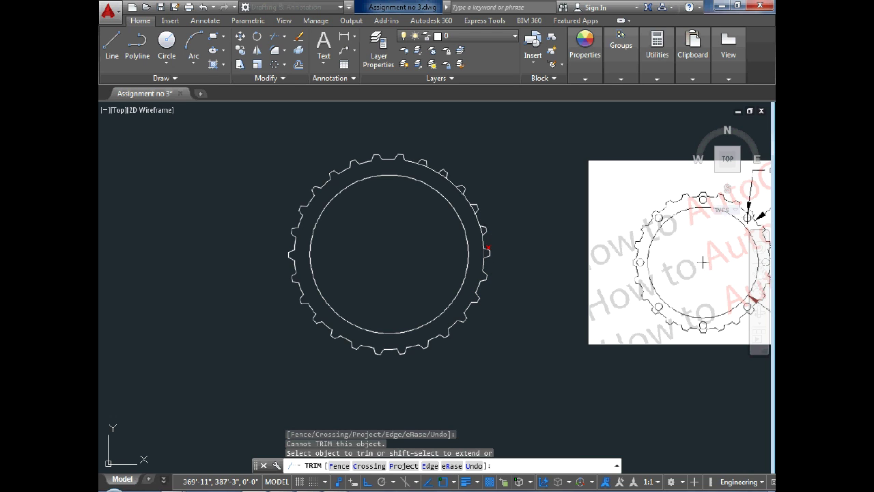
click(487, 251)
click(482, 231)
click(472, 207)
click(444, 175)
key(Escape)
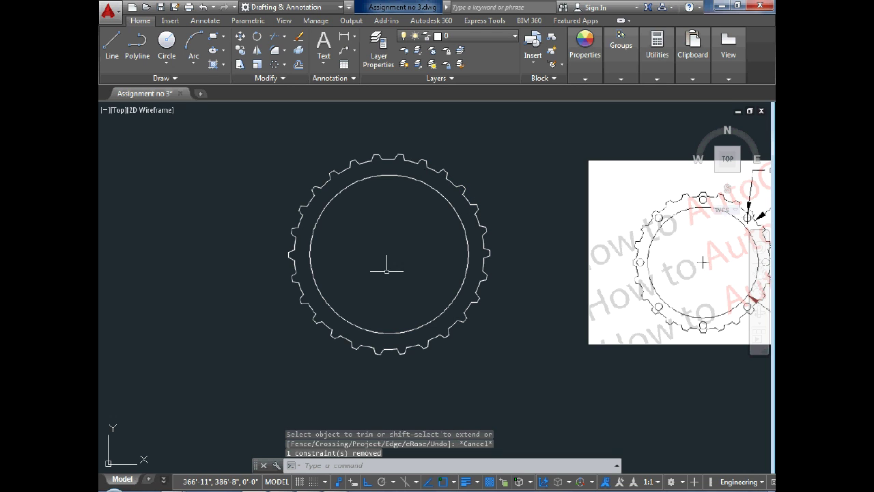
Step: Draw a circle of diameter 4 centred on the top tooth
text(c)
key(Return)
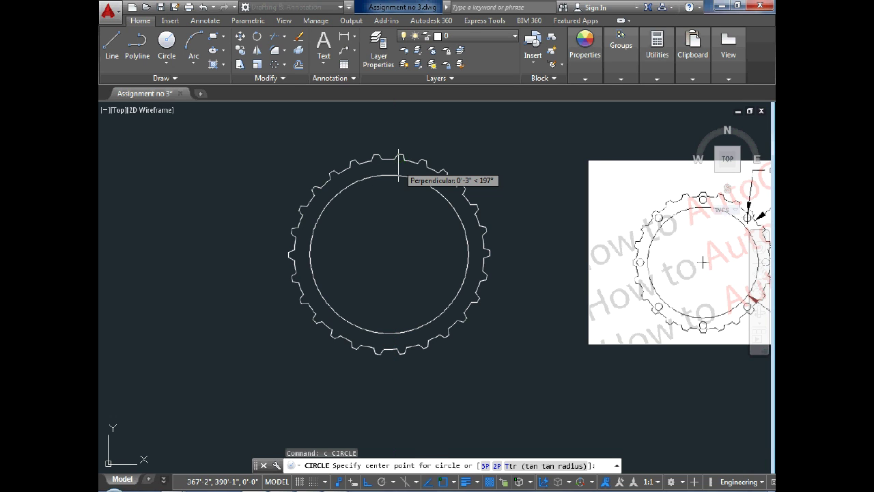
scroll(399, 163, up, 2)
click(399, 164)
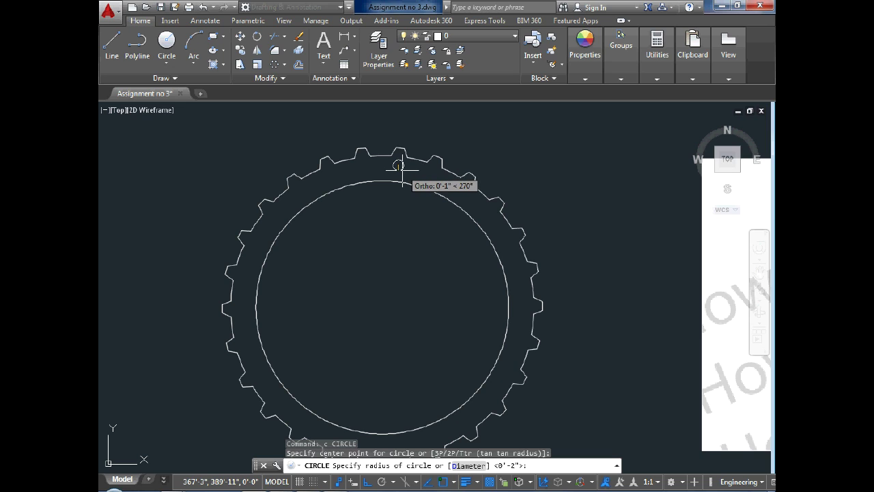
text(d)
key(Return)
text(4)
key(Return)
scroll(411, 225, down, 4)
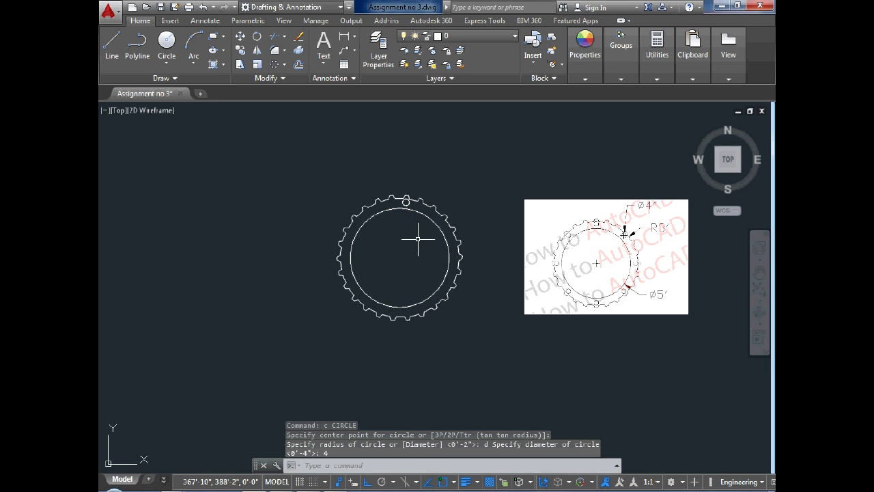
scroll(668, 265, up, 2)
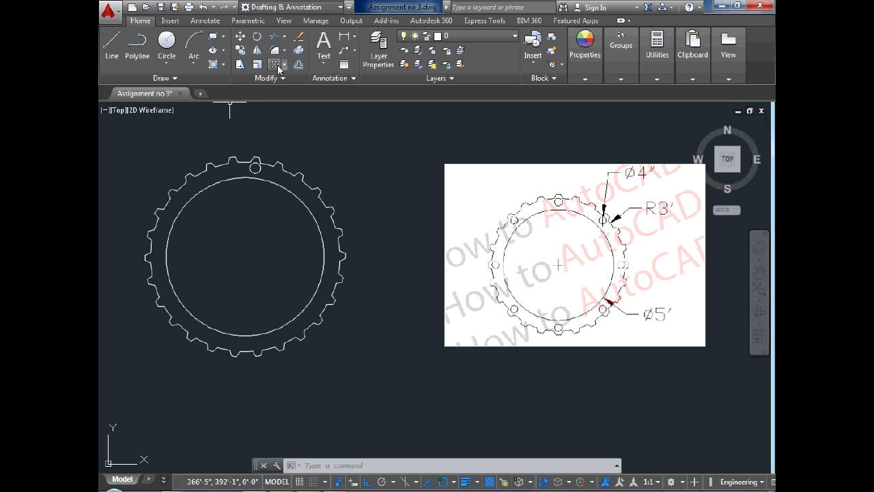
Step: Polar-array the small top circle into 8 holes around the ring centre
click(274, 64)
click(255, 166)
key(Return)
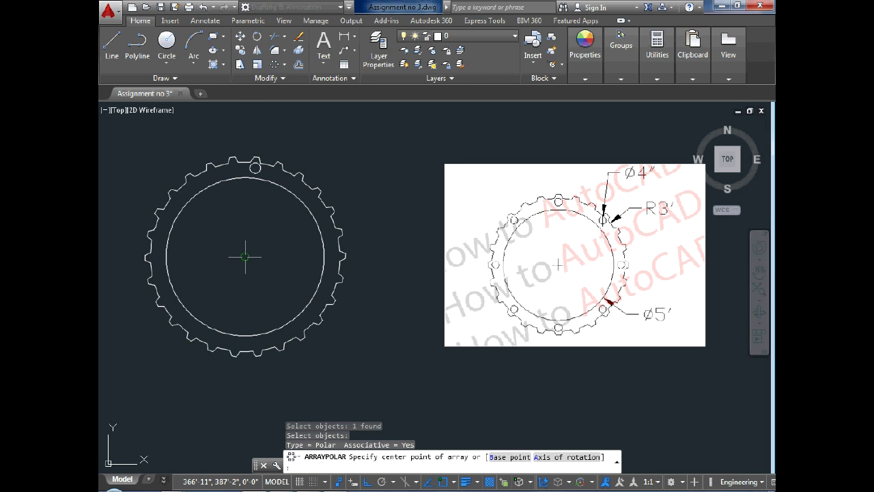
click(245, 257)
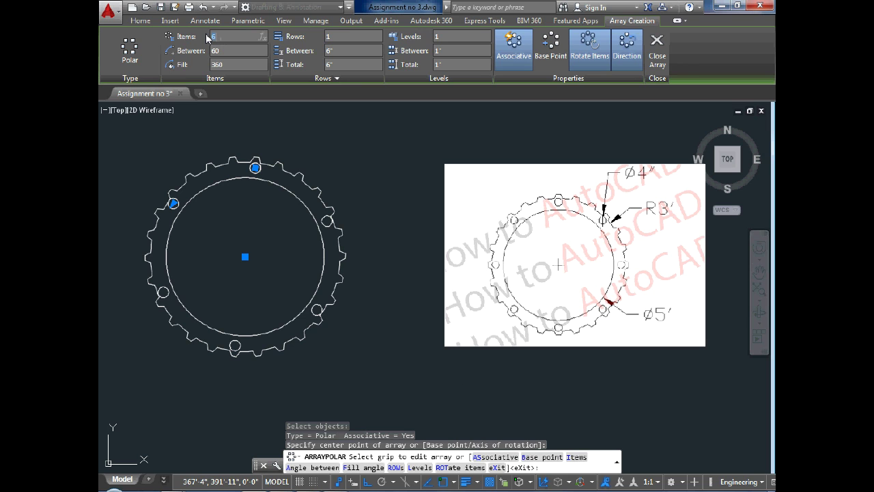
text(8)
key(Return)
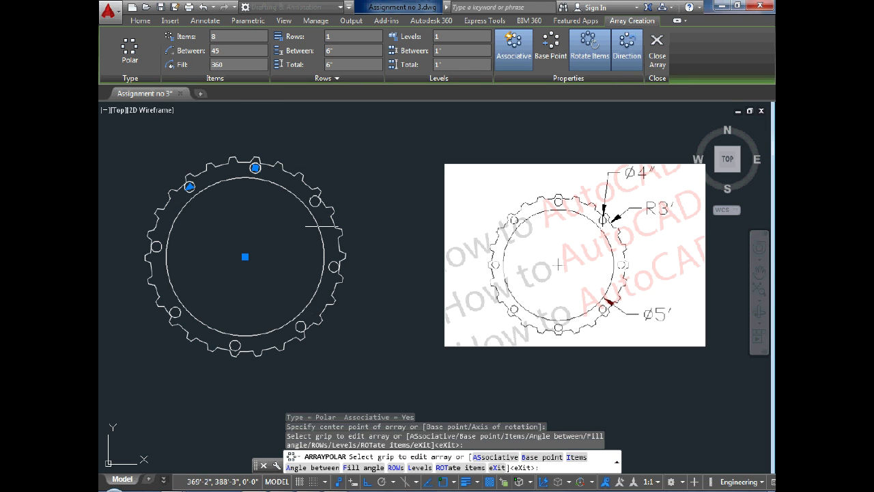
key(Escape)
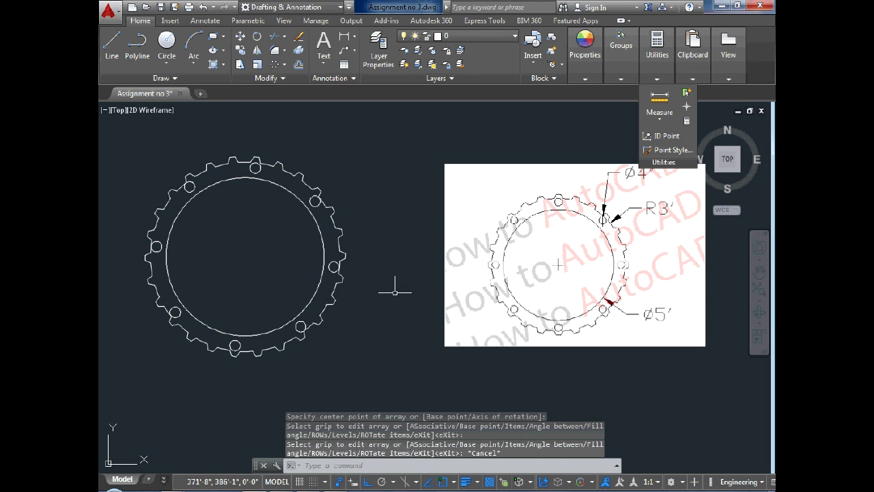
scroll(390, 289, down, 2)
scroll(304, 254, up, 2)
key(Escape)
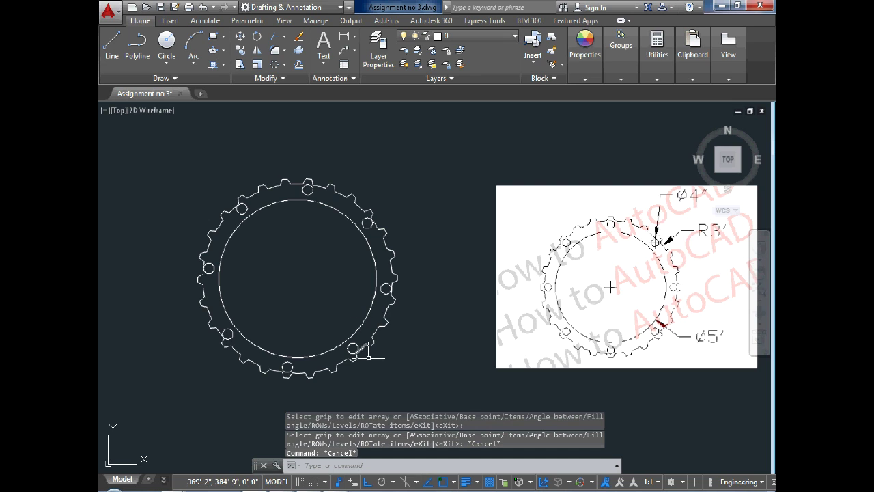
Step: Add a Ø4" diameter dimension to the small top hole
text(DDI)
key(Return)
click(312, 190)
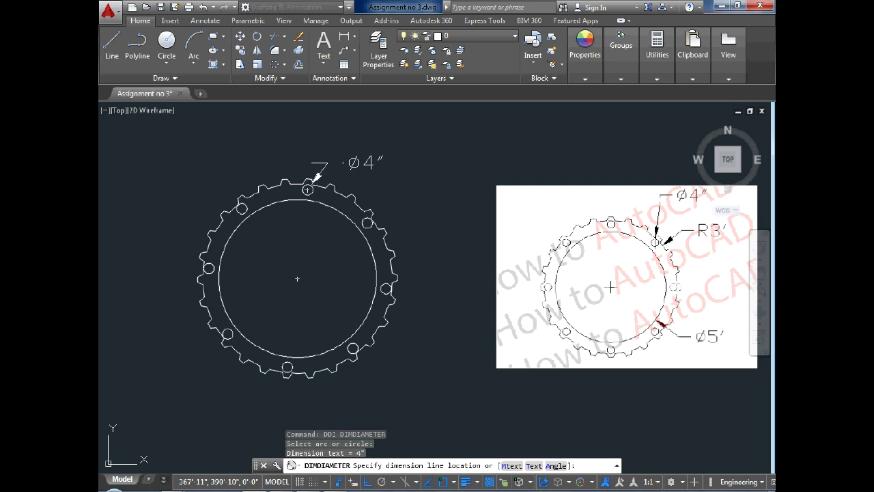
click(342, 157)
key(Return)
key(Escape)
Step: Add an R3' radius dimension to the outer rim at the upper right
text(dra)
key(Return)
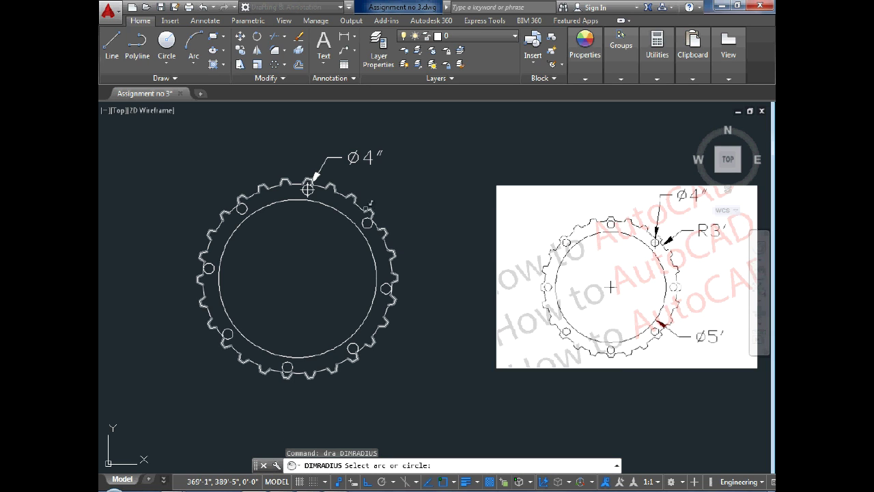
click(371, 202)
click(379, 184)
key(Return)
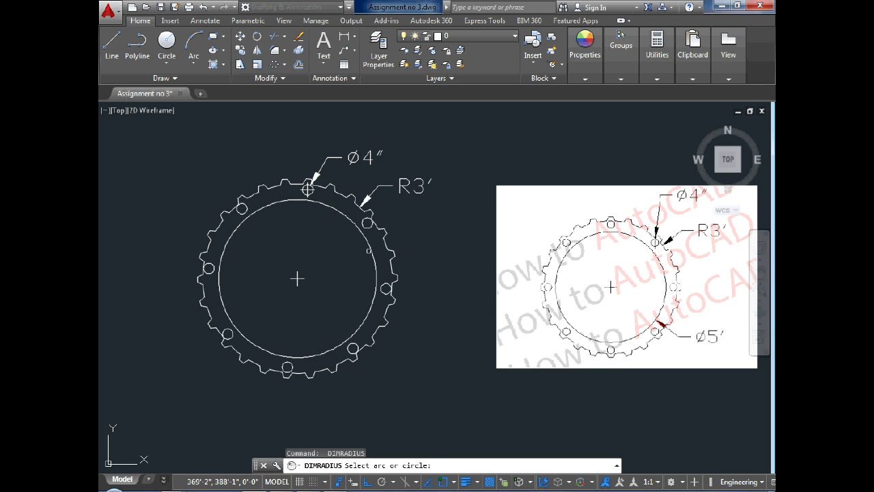
key(Escape)
Step: Add a Ø5' diameter dimension to the inner circle at the lower right
text(ddi)
key(Return)
click(367, 310)
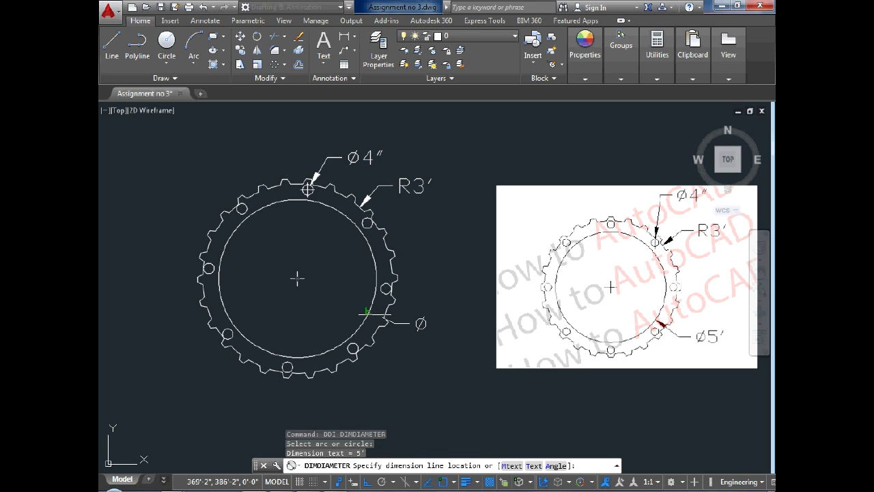
click(430, 347)
key(Escape)
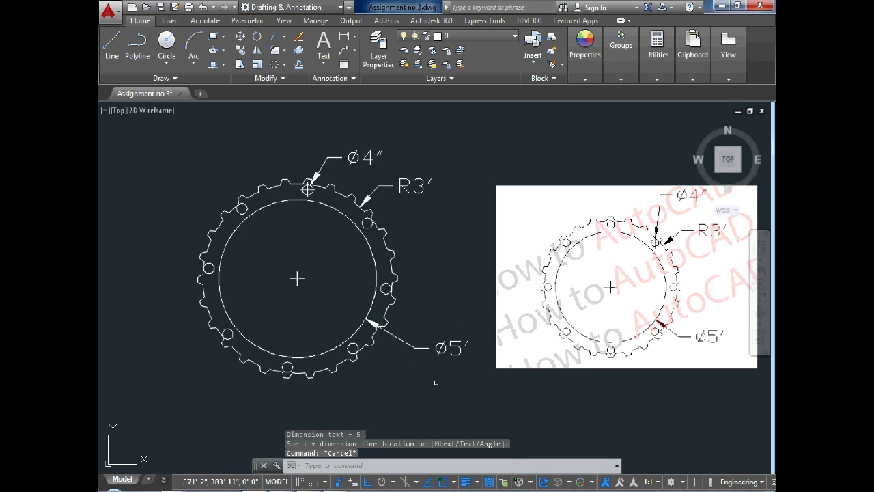